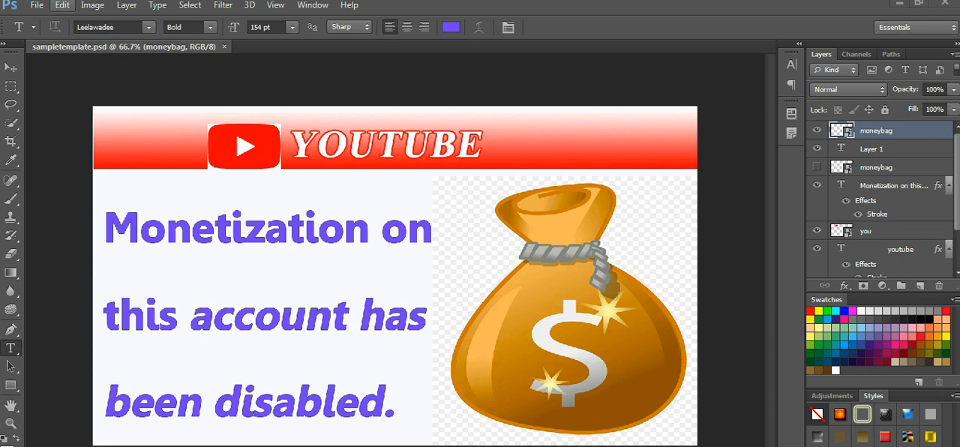
Step: Create a new document from the youtube preset, 1280 × 720 pixels, with the background contents set to Background Color
left_click(36, 5)
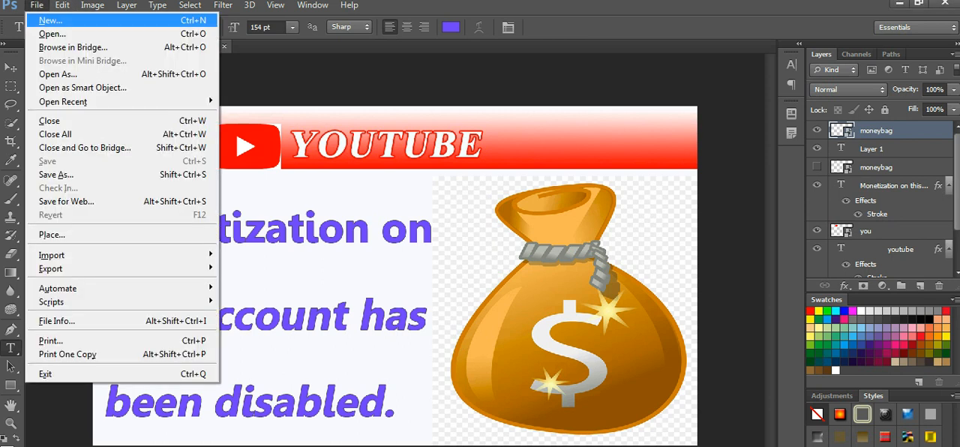
left_click(50, 20)
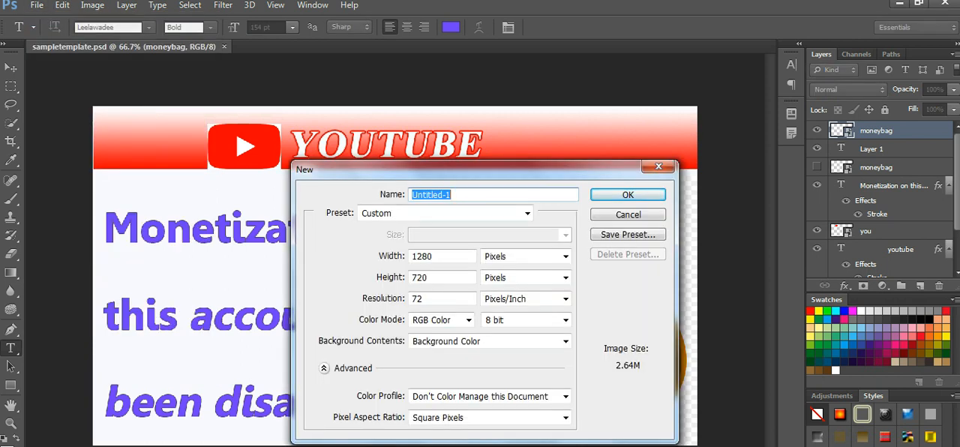
left_click(527, 213)
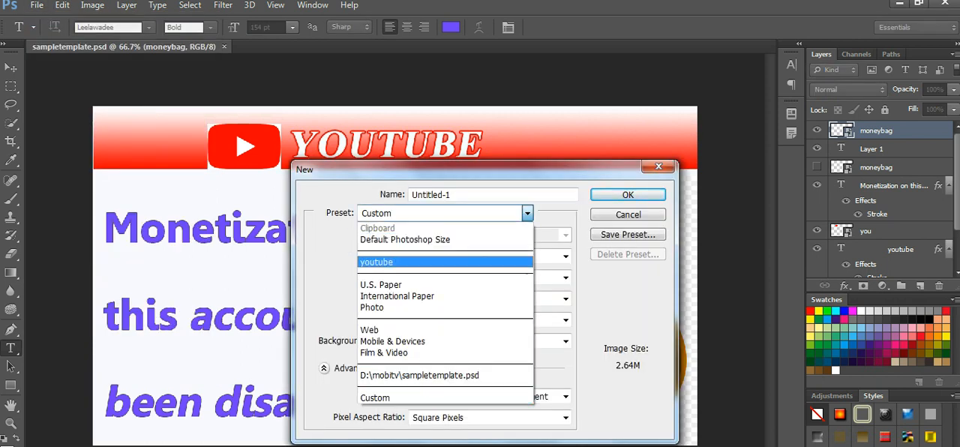
left_click(404, 262)
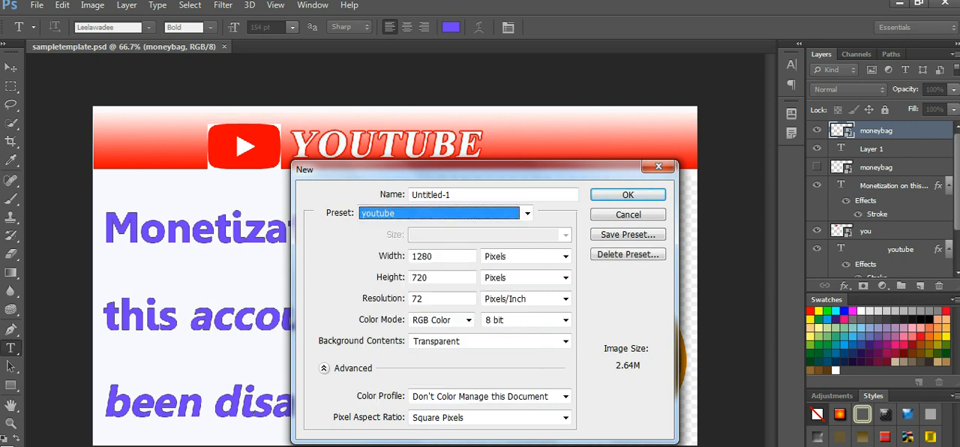
key("Tab")
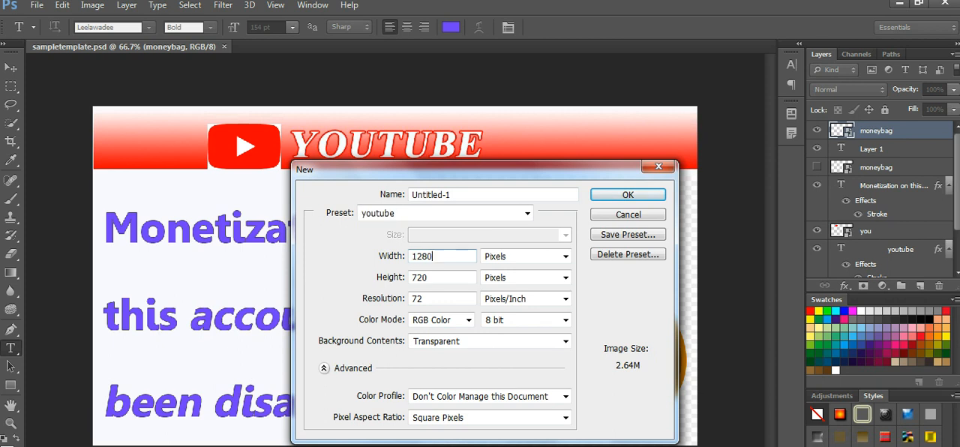
key("Tab")
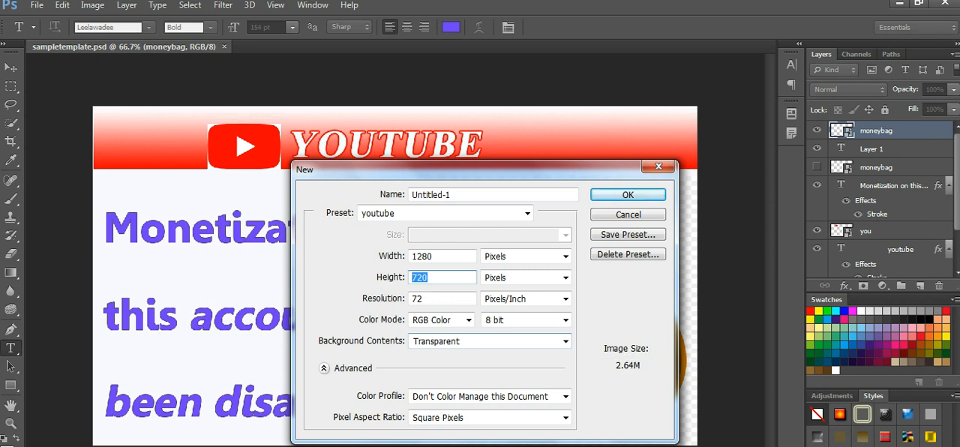
left_click(565, 341)
left_click(525, 366)
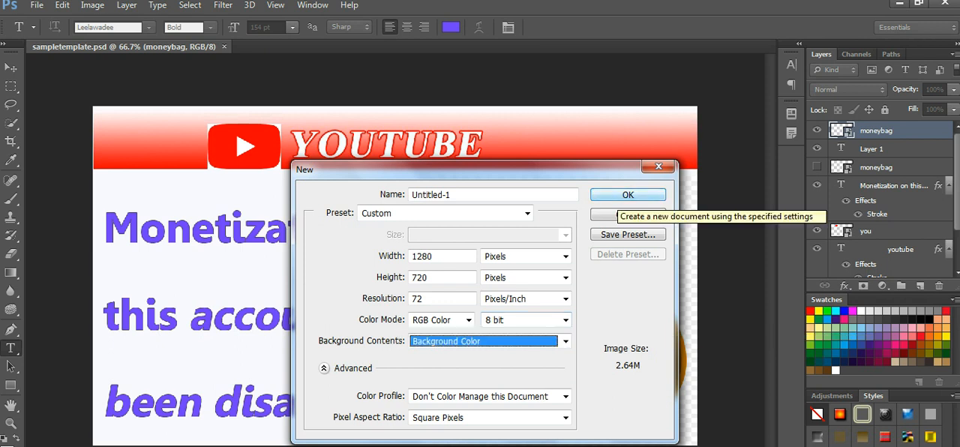
left_click(627, 194)
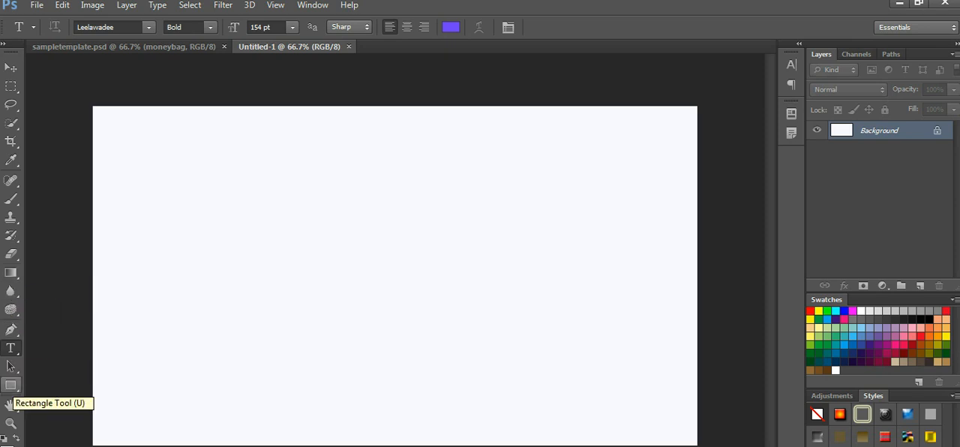
Step: Draw a rectangle about 1278 × 134 px across the canvas's upper edge and fill it with a linear red-to-white gradient
left_click(10, 385)
left_click_drag(93, 107, 697, 172)
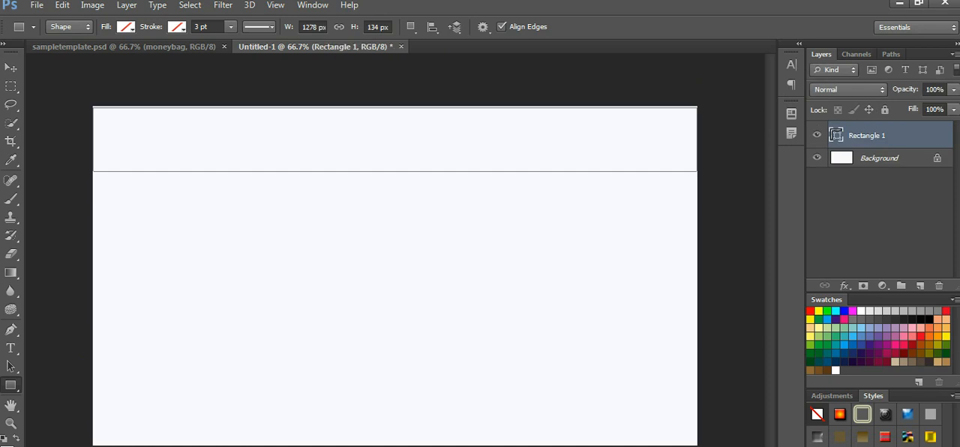
left_click(126, 27)
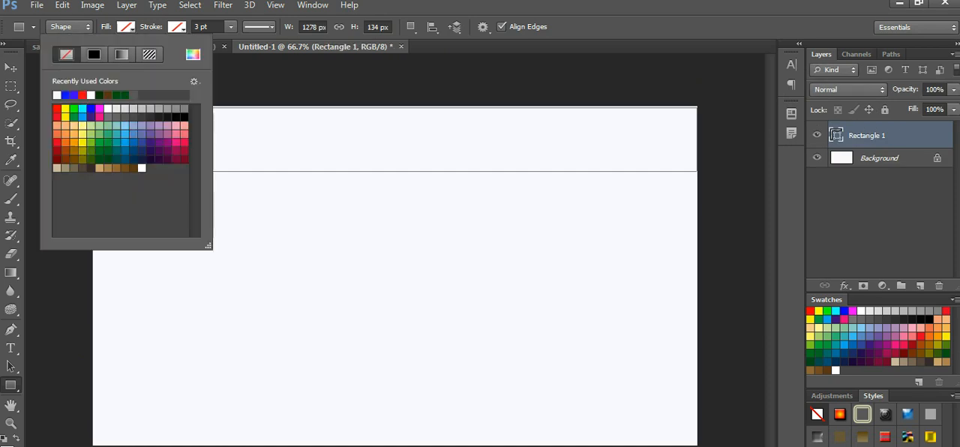
left_click(120, 54)
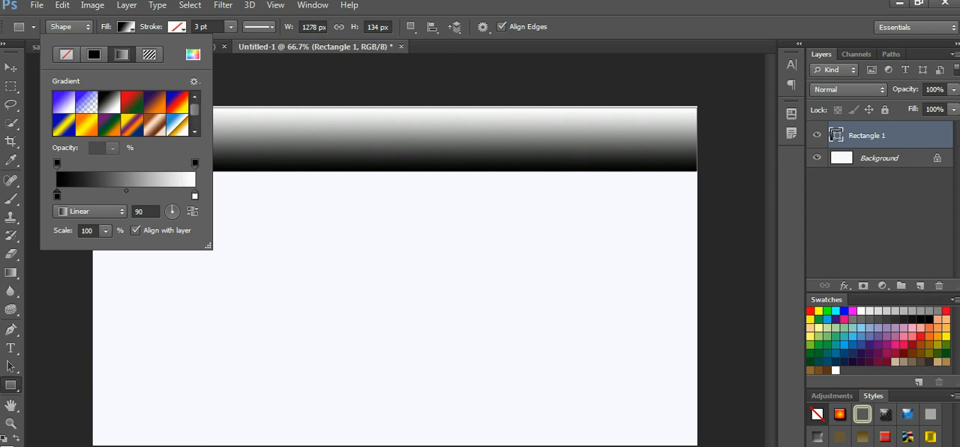
double_click(57, 194)
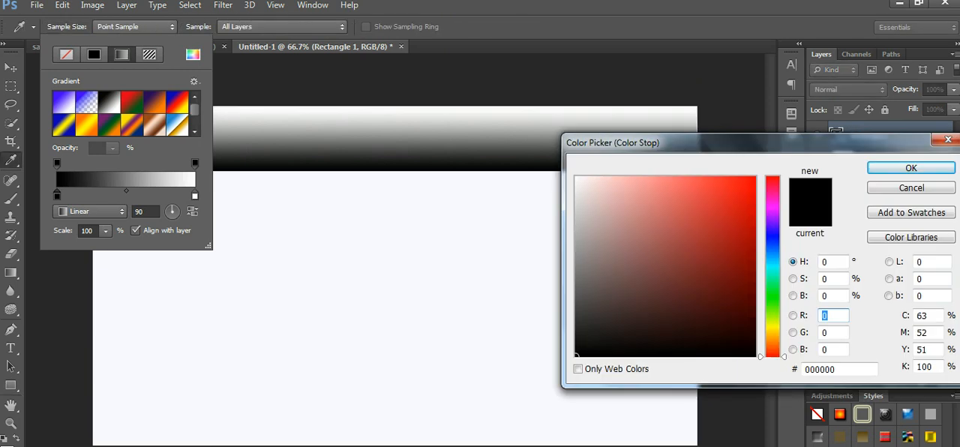
left_click(753, 179)
key("Return")
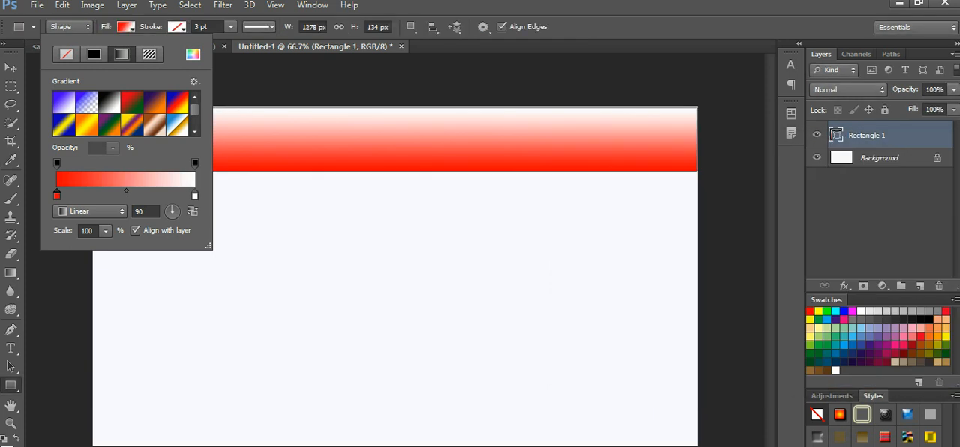
key("Return")
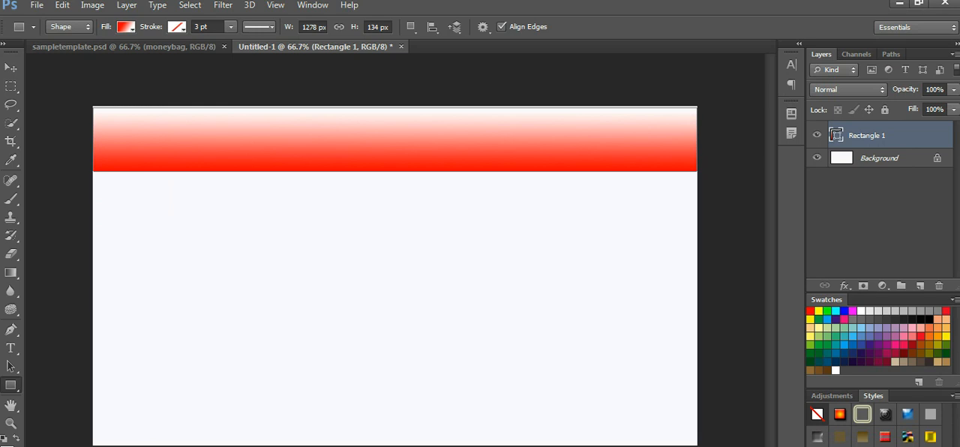
key("Return")
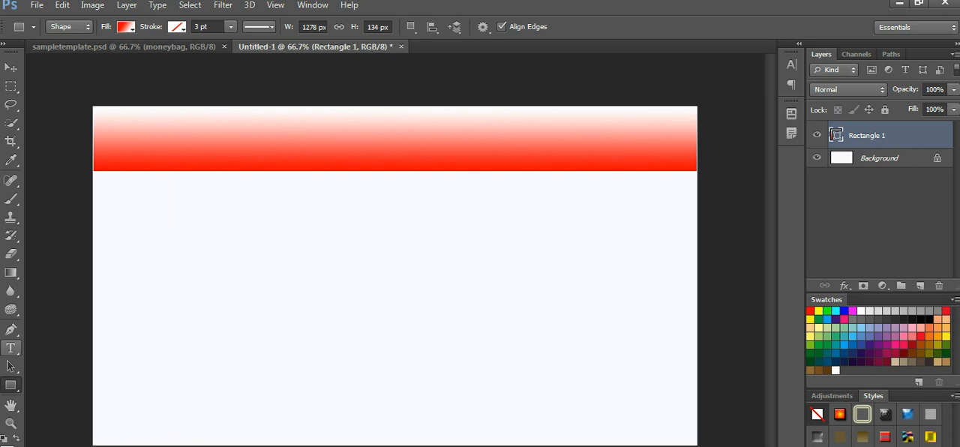
Step: Add the text "YOUTUBE" and position it over the lower middle part of the red gradient banner
key("t")
left_click(257, 124)
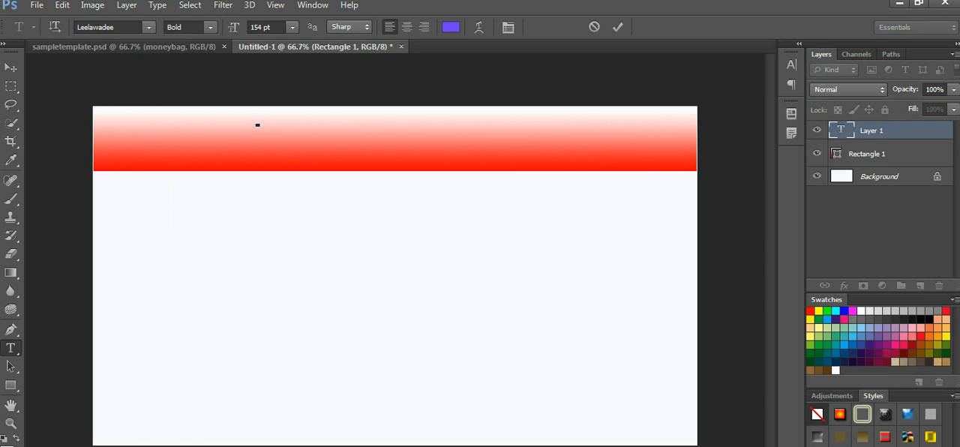
type("J")
key("BackSpace")
type("Tools")
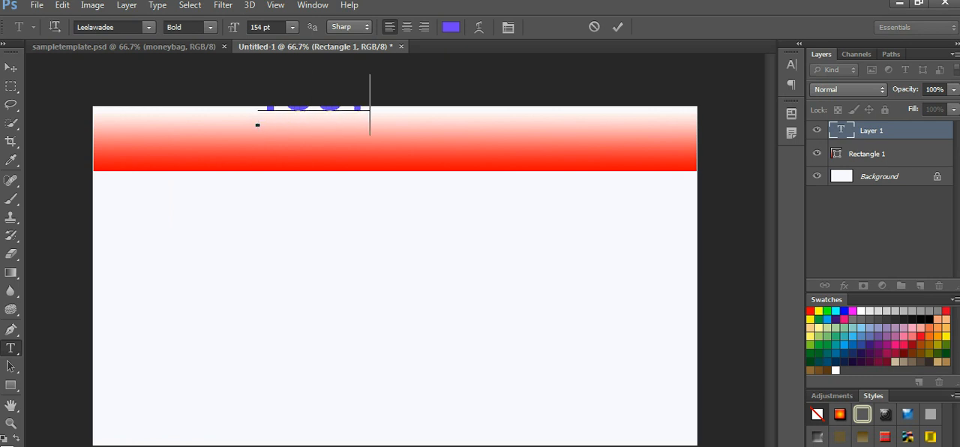
type("BE")
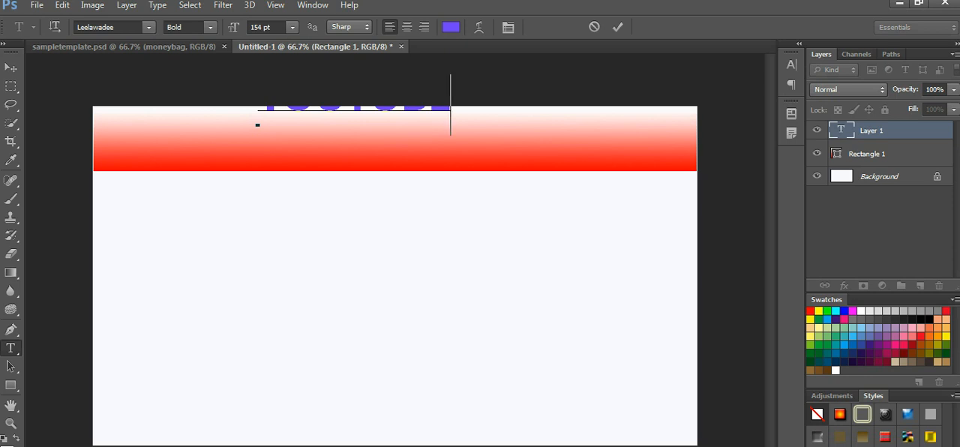
left_click_drag(257, 125, 296, 184)
Step: Change the colour of the whole YOUTUBE text to near-white fdfdfd and commit the text
left_click_drag(488, 156, 297, 156)
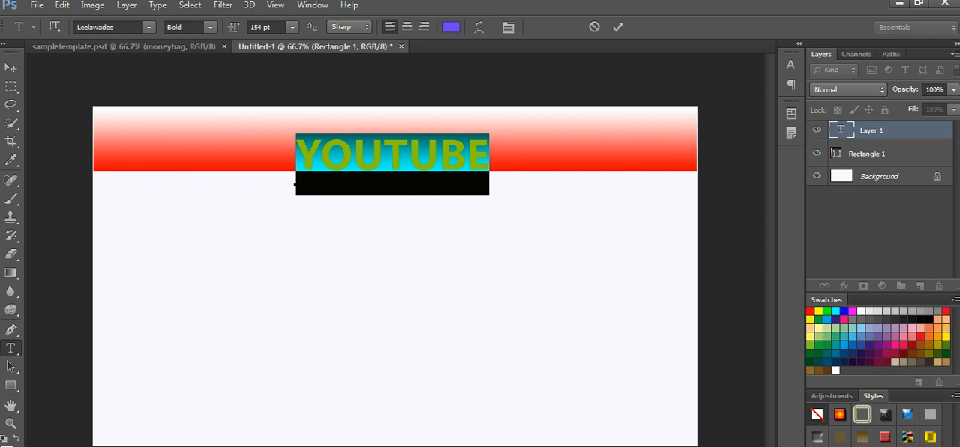
left_click(450, 27)
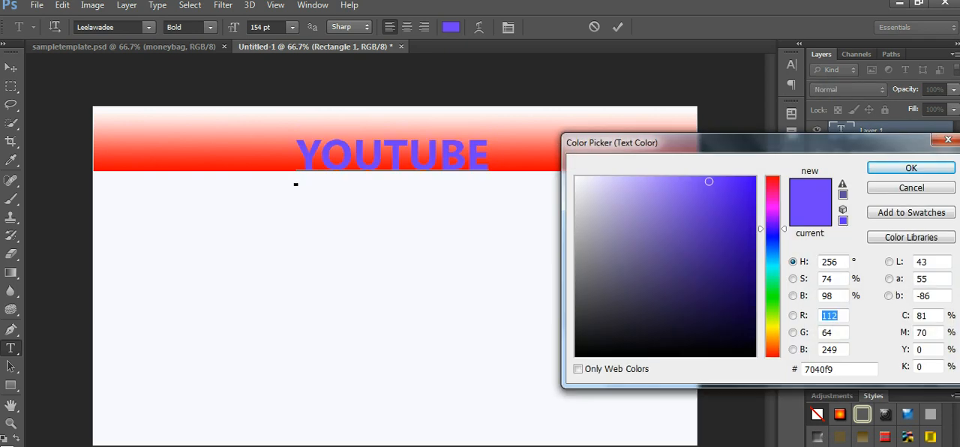
left_click(576, 178)
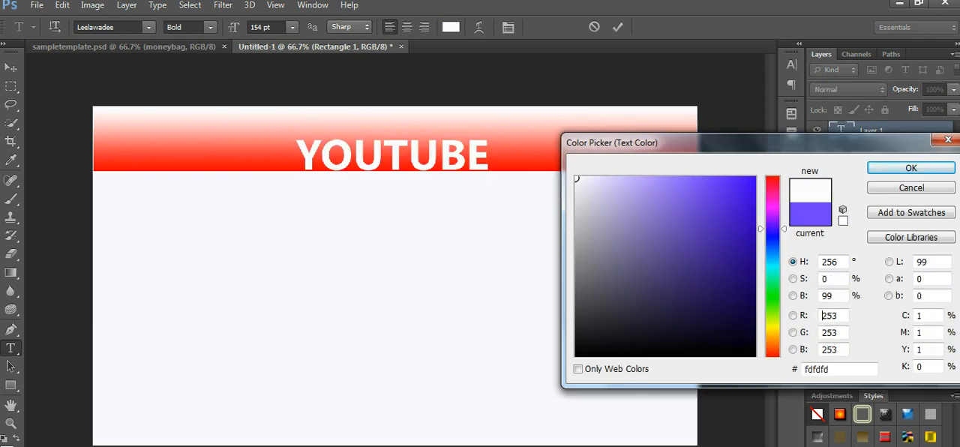
left_click(910, 168)
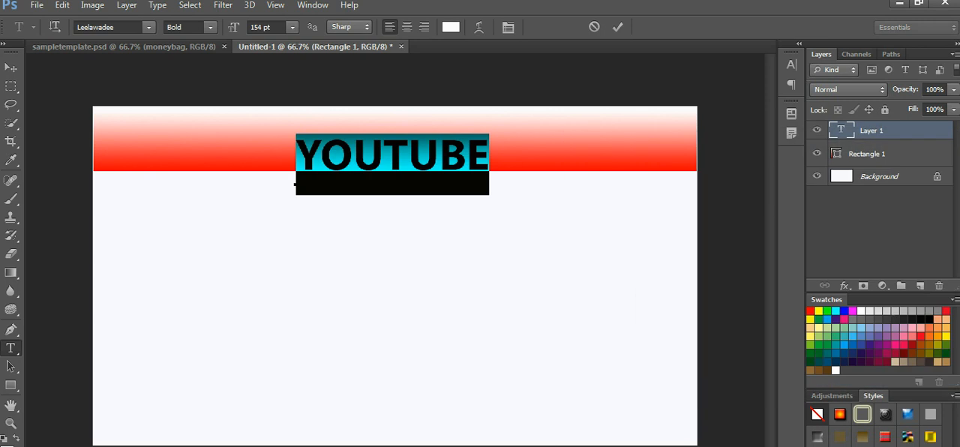
left_click(617, 26)
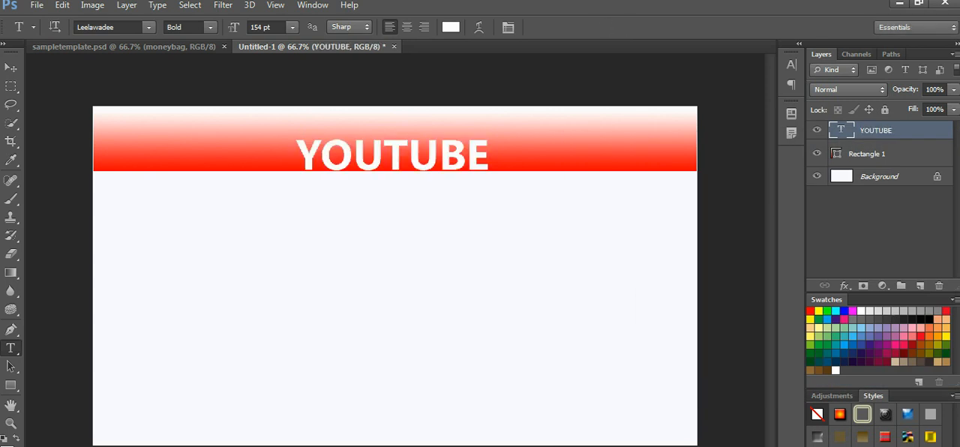
Step: Place the "you" image from the mobitv folder and move it to the left of the YOUTUBE text
left_click(37, 5)
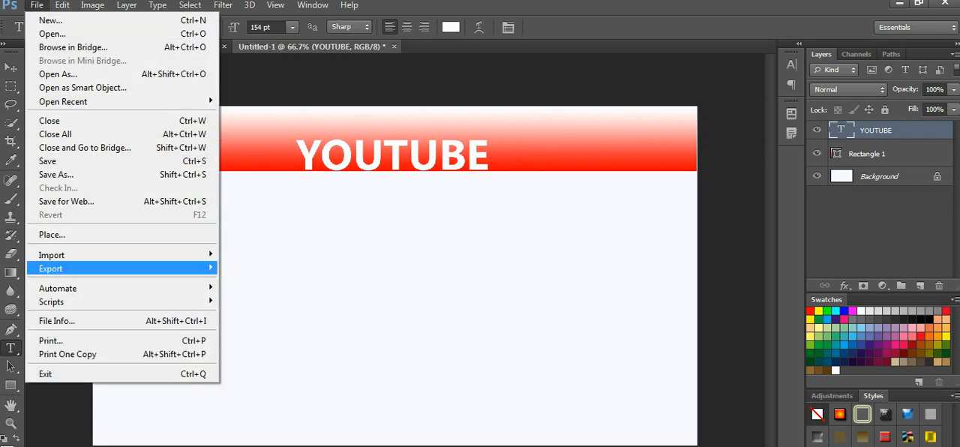
mouse_move(90, 268)
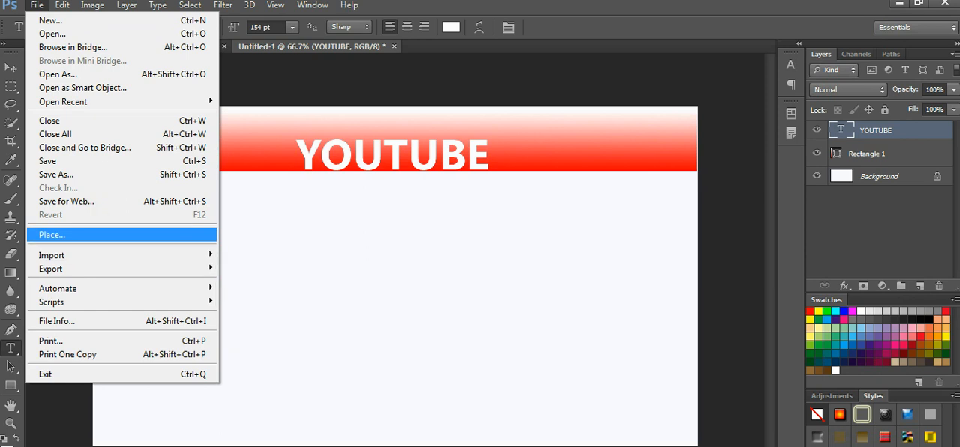
left_click(53, 234)
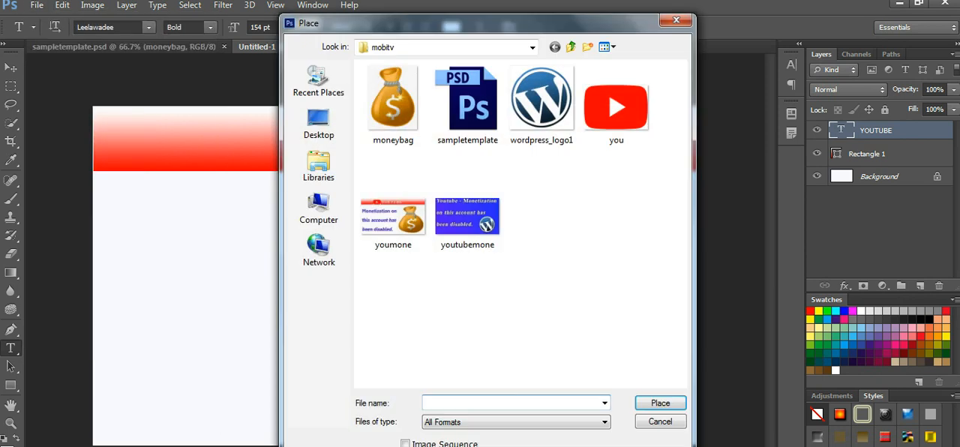
left_click(617, 107)
left_click(660, 403)
left_click_drag(395, 276, 210, 167)
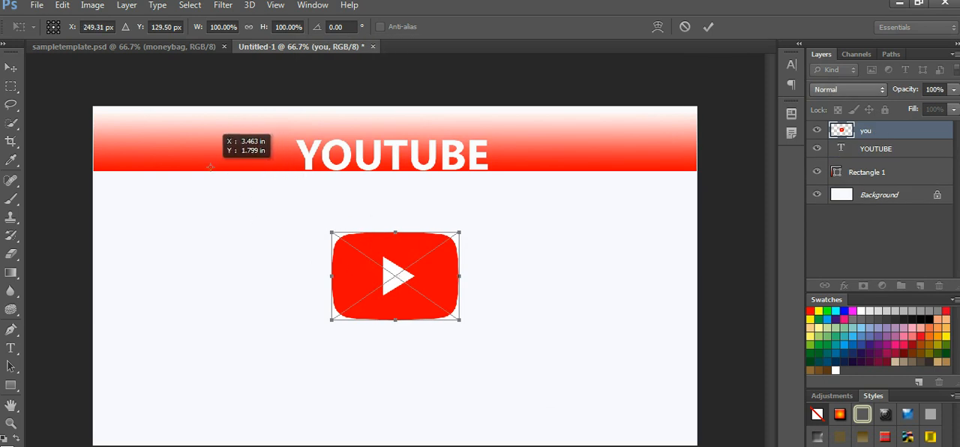
left_click_drag(210, 167, 210, 167)
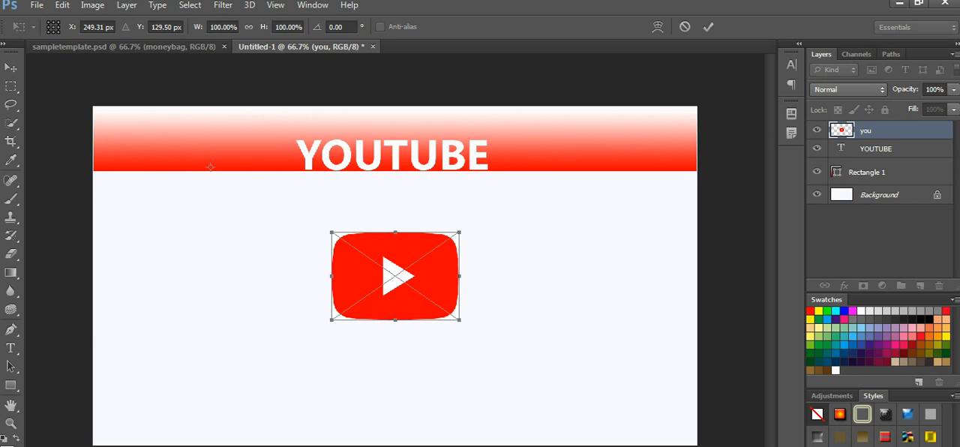
left_click_drag(401, 244, 239, 133)
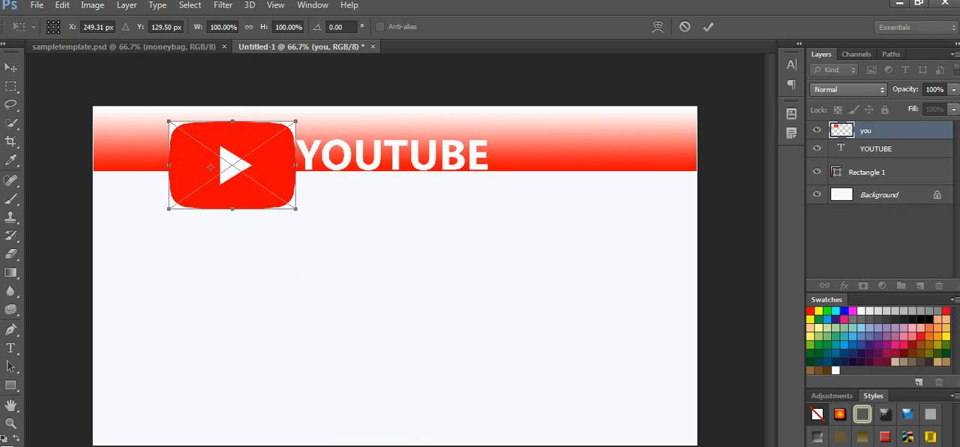
Step: Scale the placed logo to about 60% width and 48% height, fit it inside the banner beside YOUTUBE, and commit
left_click_drag(168, 120, 272, 143)
left_click_drag(229, 117, 249, 140)
left_click_drag(211, 164, 213, 164)
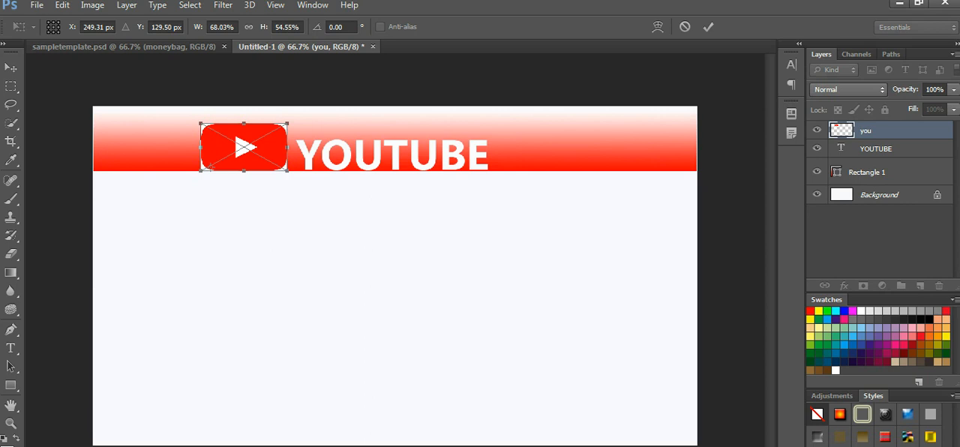
left_click_drag(244, 124, 244, 130)
left_click_drag(287, 150, 277, 150)
left_click_drag(210, 164, 222, 164)
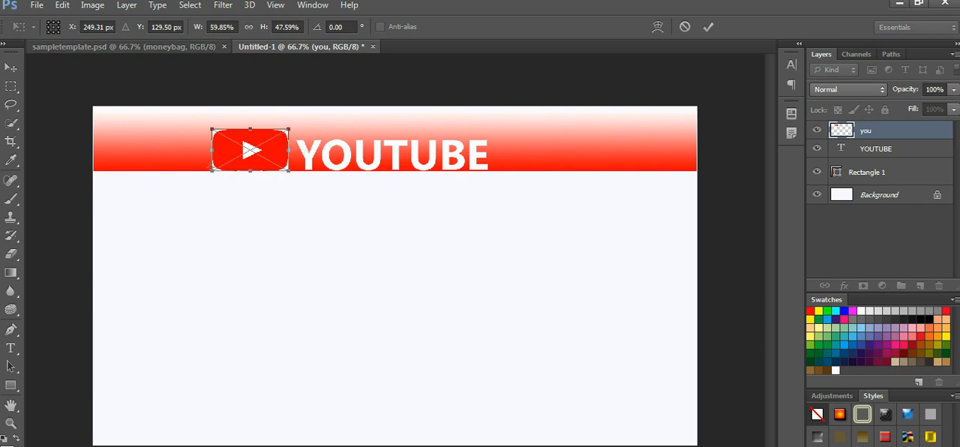
left_click(707, 27)
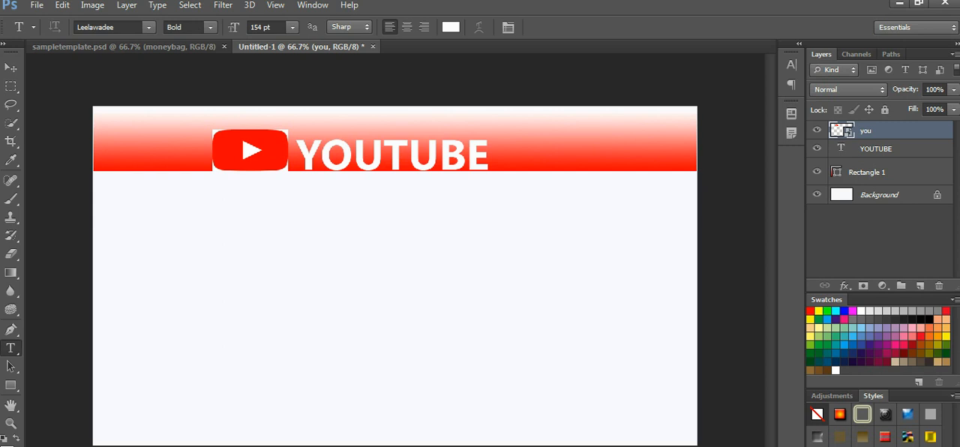
Step: Try to start editing the YOUTUBE heading at its last letter
left_click(876, 149)
left_click(483, 146)
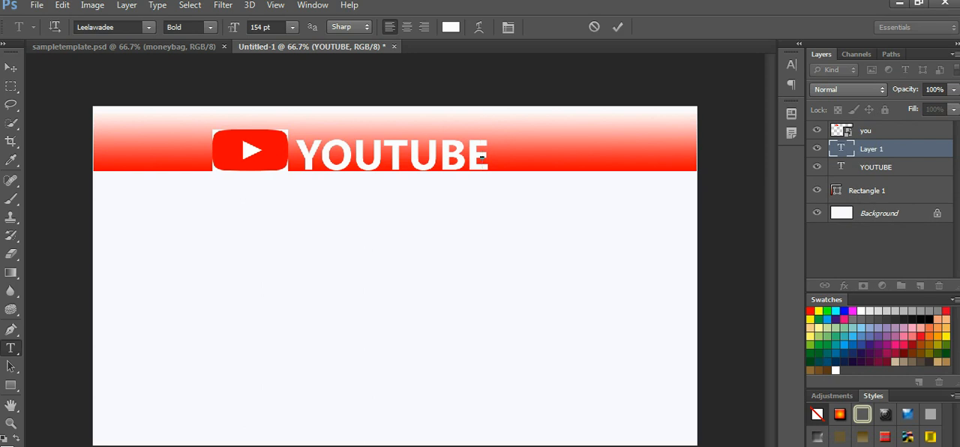
left_click(818, 149)
left_click(817, 148)
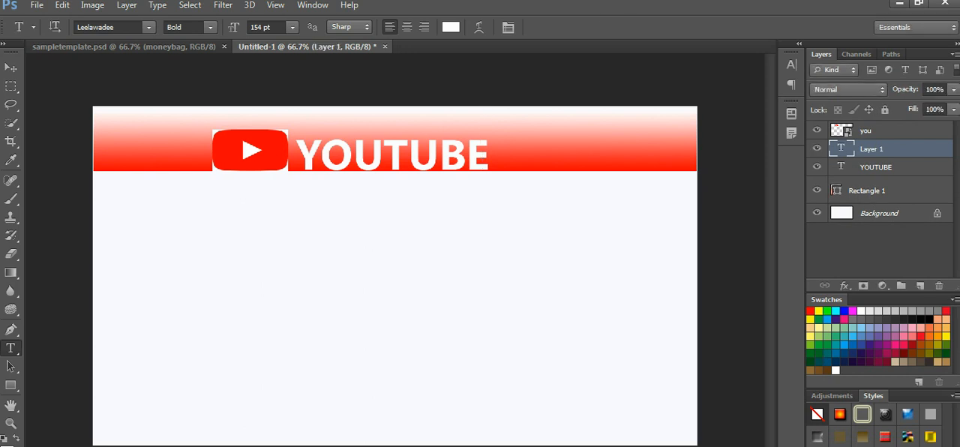
Step: Add an outside stroke of 3 px in red fd0101 to the YOUTUBE text layer
left_click(817, 166)
left_click(817, 167)
left_click(876, 167)
right_click(876, 167)
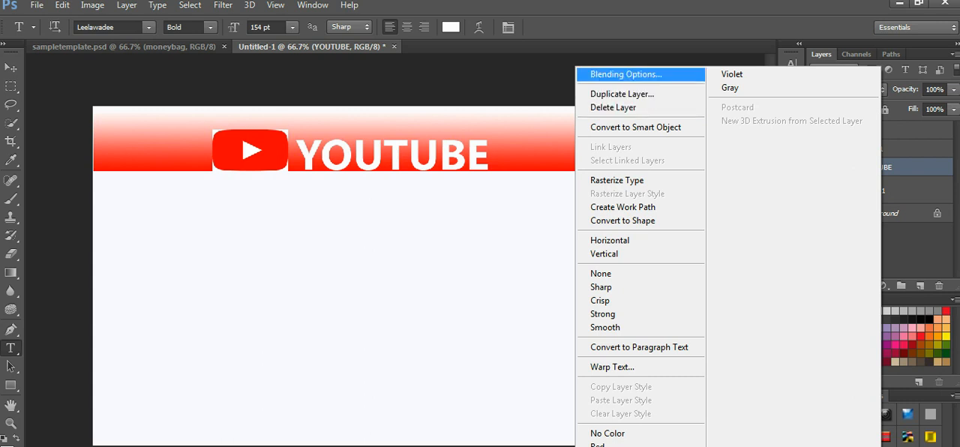
left_click(625, 74)
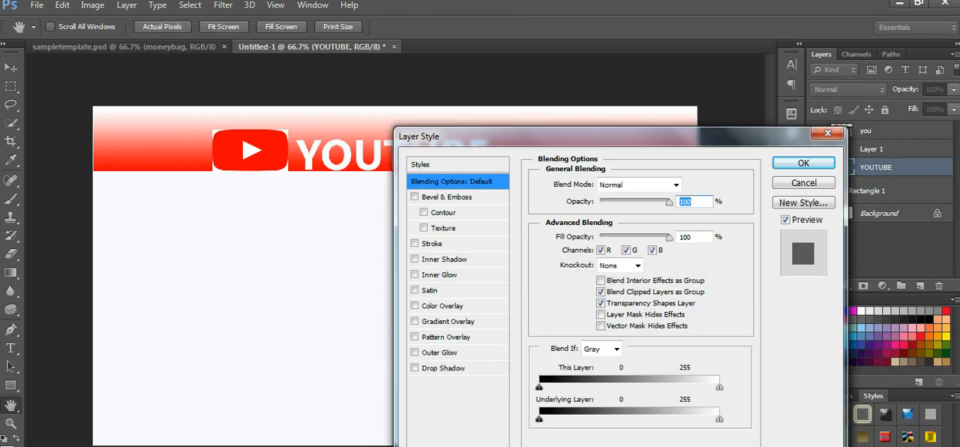
left_click(413, 243)
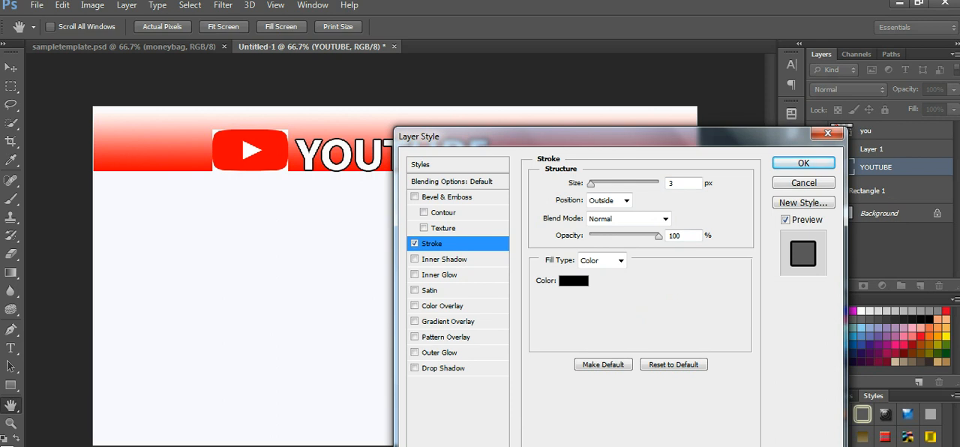
left_click(573, 280)
type("255")
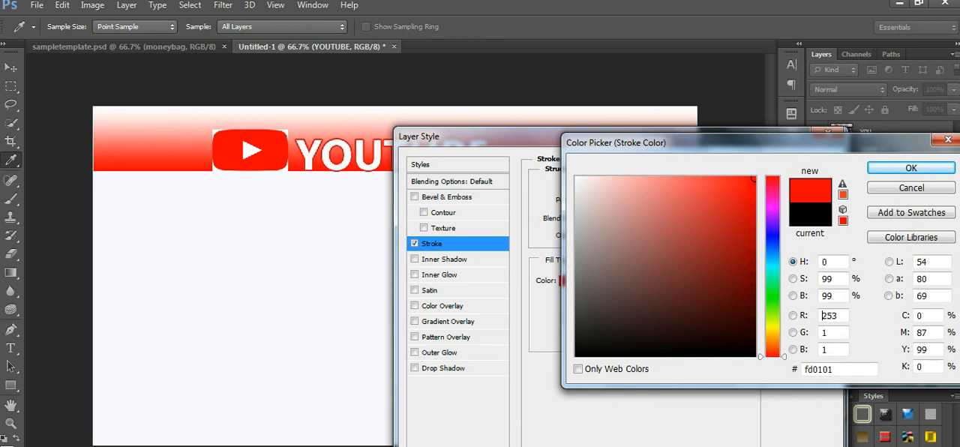
left_click(910, 167)
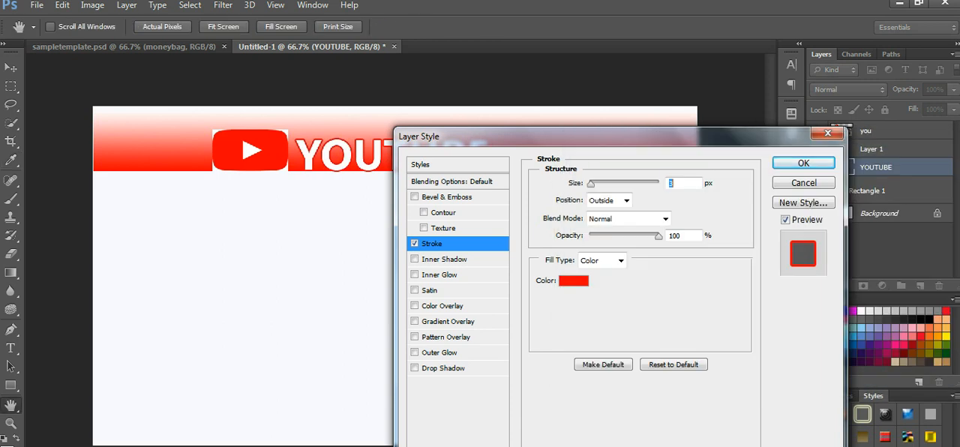
key("Return")
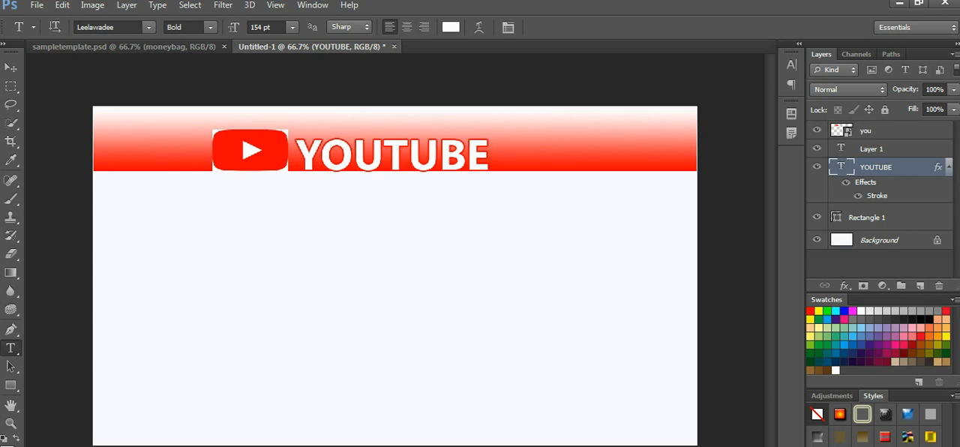
Step: Switch to Chrome and copy "Monetization on this account has been disabled." from the video title on the YouTube edit page
key("alt+Tab")
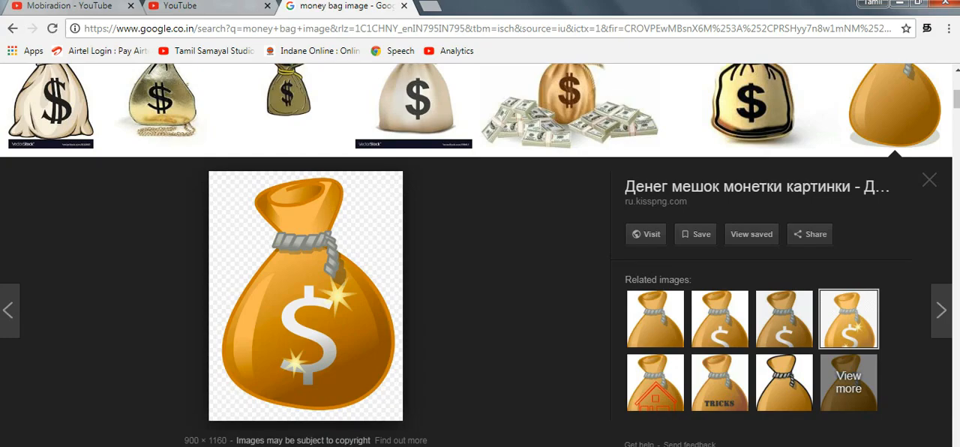
left_click(180, 6)
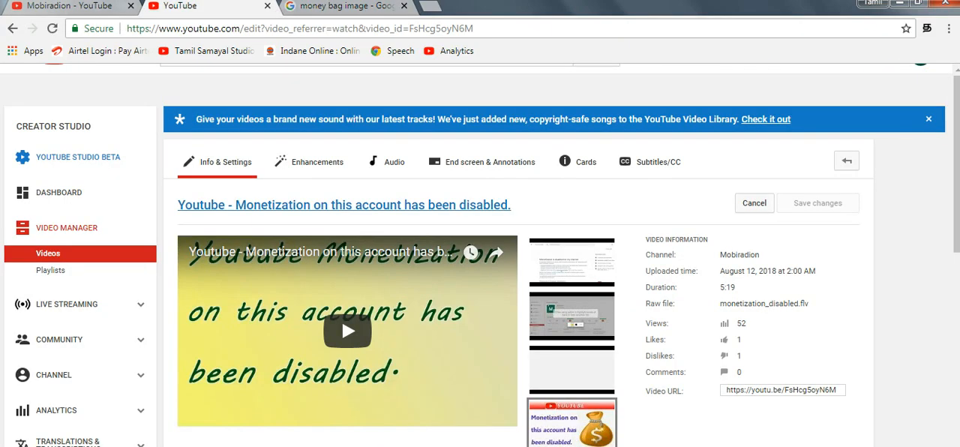
left_click_drag(511, 205, 235, 205)
key("ctrl+c")
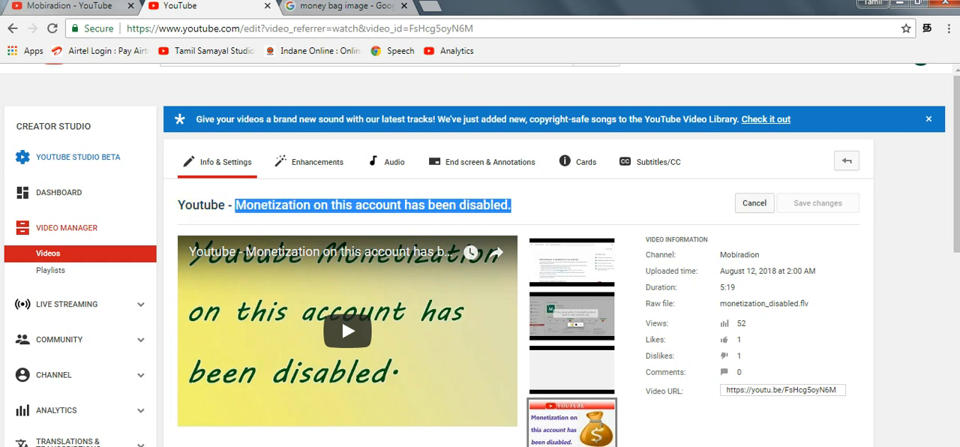
Step: Return to Photoshop and paste the copied title into a new large text box below the banner, starting at the canvas's left edge
left_click(142, 446)
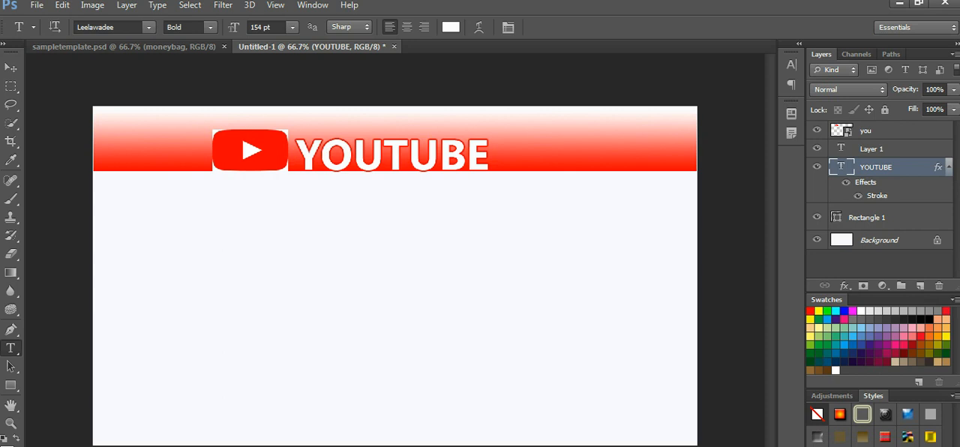
left_click_drag(93, 181, 525, 439)
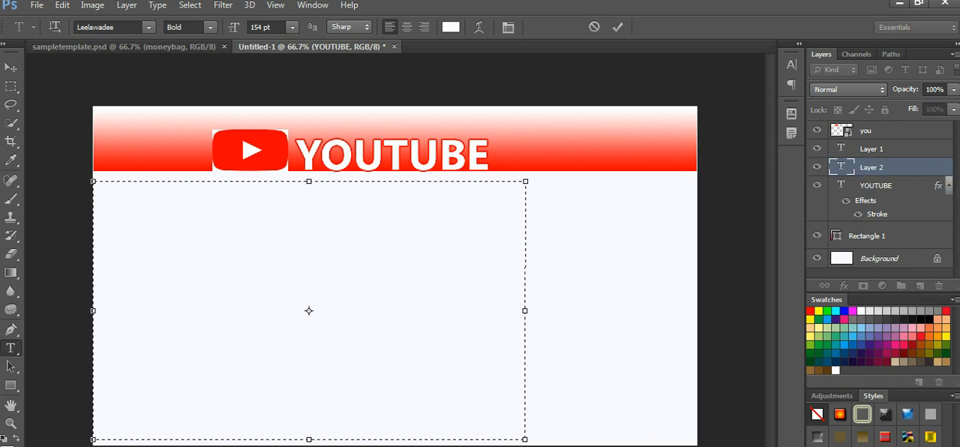
key("ctrl+v")
Step: Change the colour of the whole pasted title text to blue 0d4ff7
key("ctrl+a")
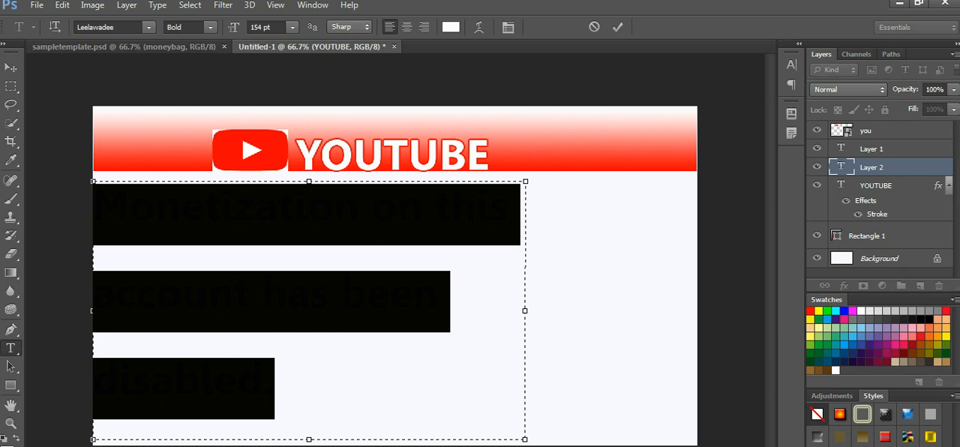
left_click(451, 27)
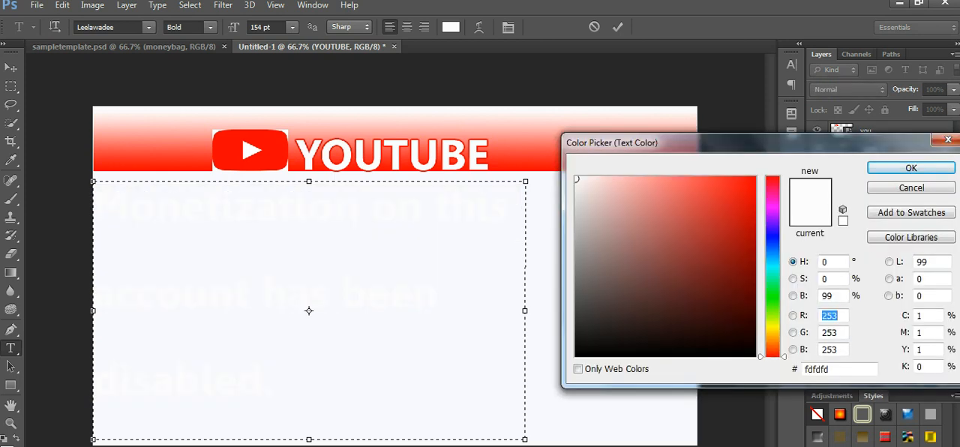
left_click(773, 225)
left_click(750, 178)
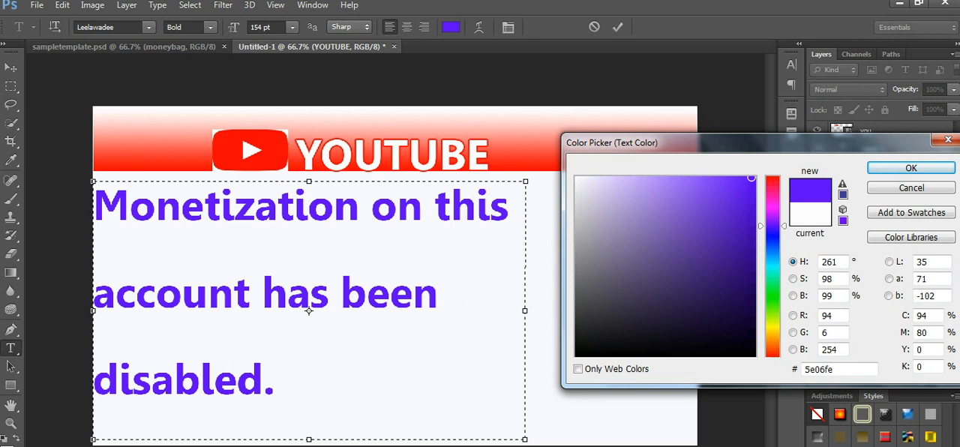
left_click(772, 242)
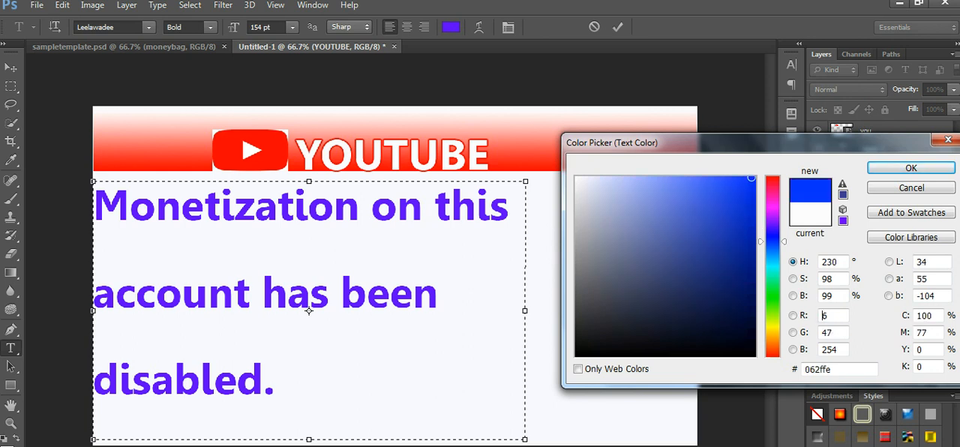
left_click(773, 236)
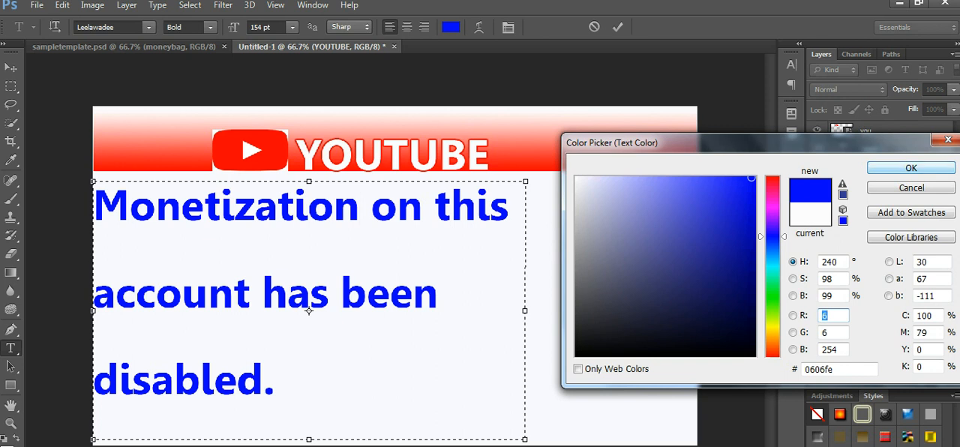
left_click(772, 245)
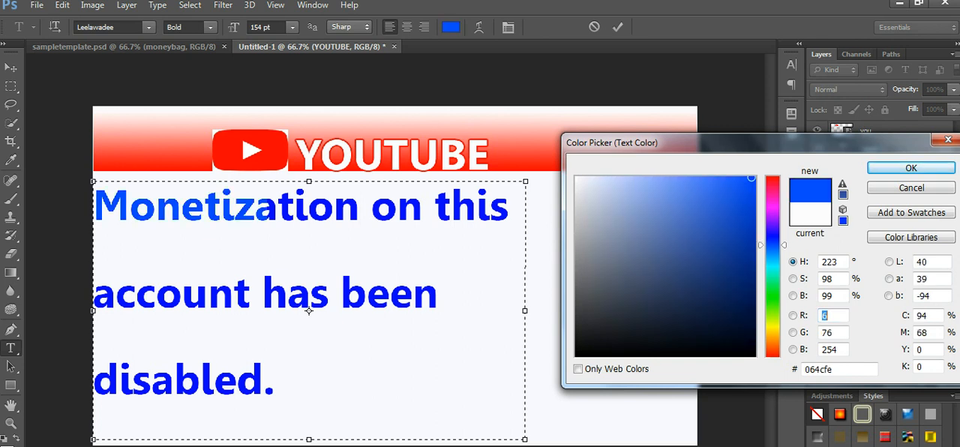
left_click(746, 183)
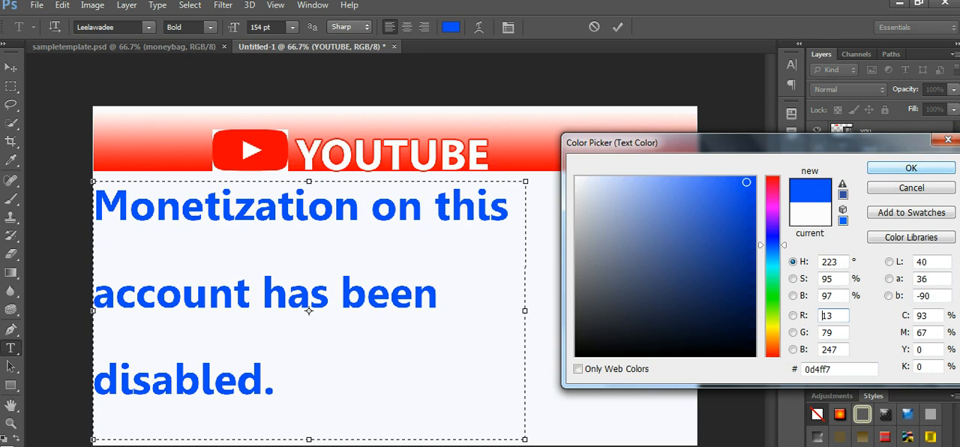
key("Return")
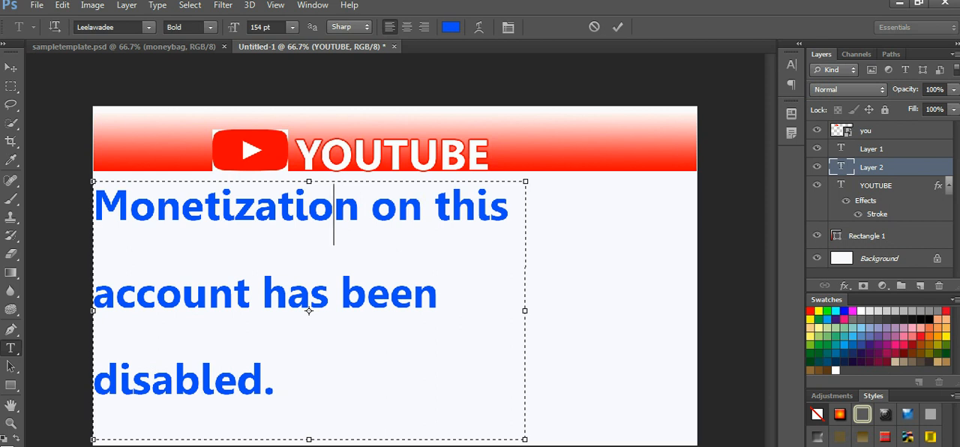
Step: Narrow the title's text box so it breaks after "on" and "has", leaving a left margin, reduce its height, and commit the text
left_click_drag(93, 310, 119, 309)
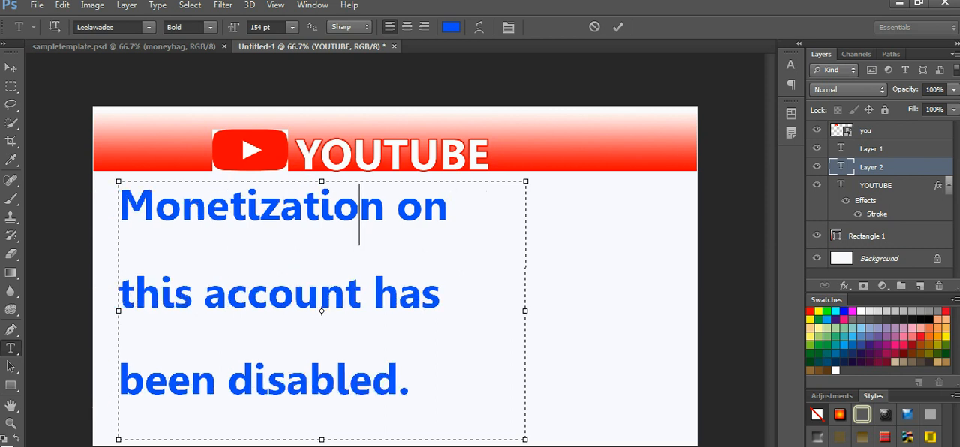
left_click_drag(525, 439, 488, 409)
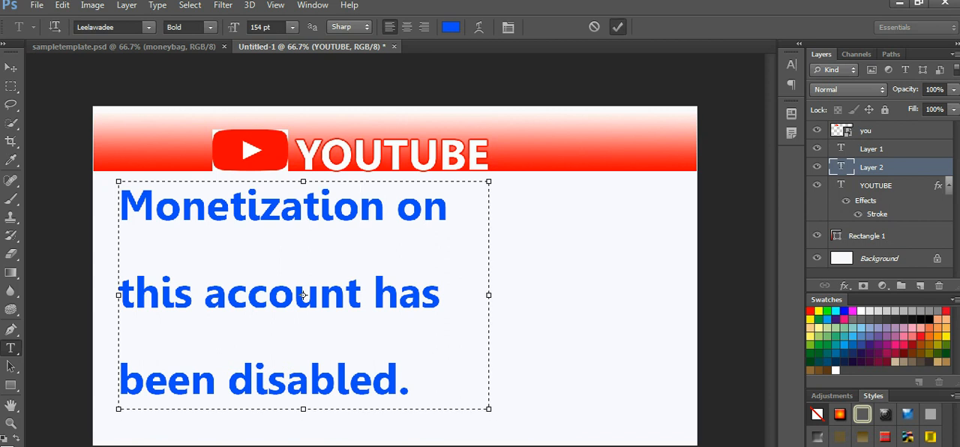
left_click(617, 26)
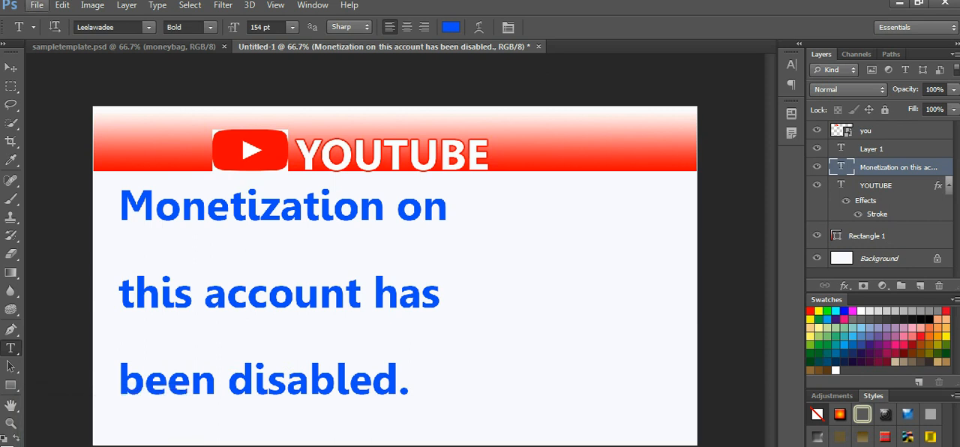
Step: Place the "moneybag" image from the mobitv folder into the thumbnail
left_click(36, 5)
left_click(52, 234)
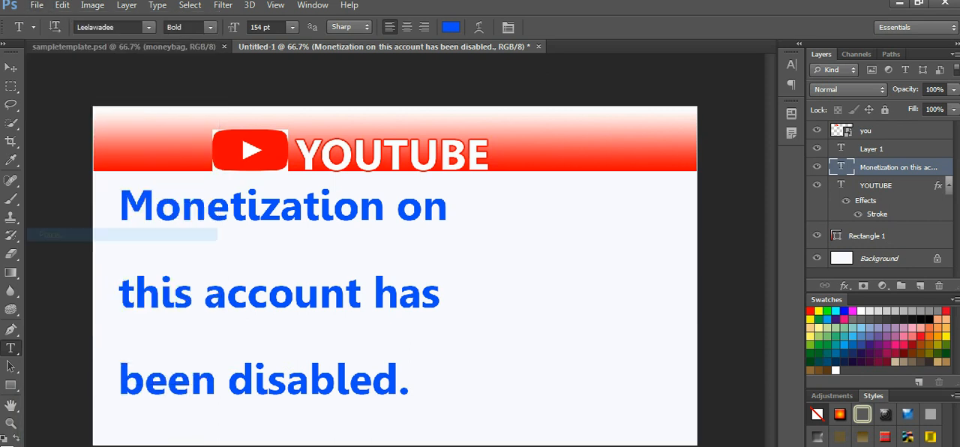
double_click(402, 97)
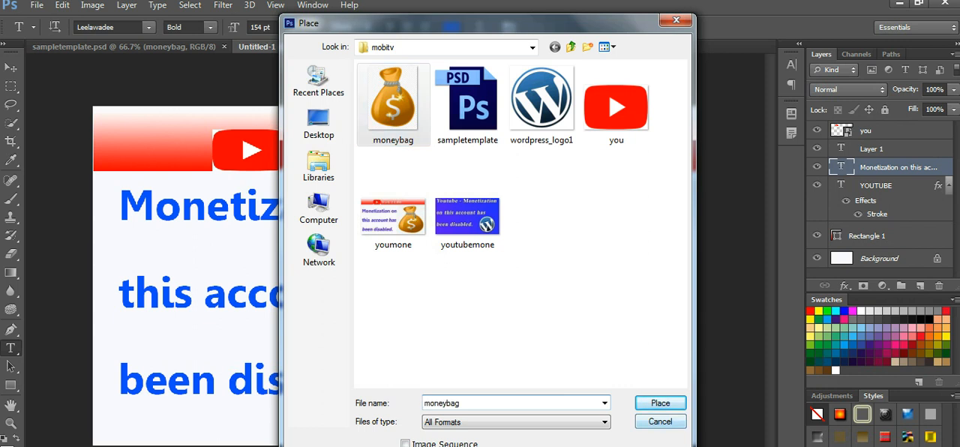
Step: Scale the money bag to about 54% width and 49% height, fit it beside the title text below the banner, and commit
left_click_drag(263, 107, 325, 307)
left_click_drag(427, 307, 428, 228)
left_click_drag(433, 320, 585, 257)
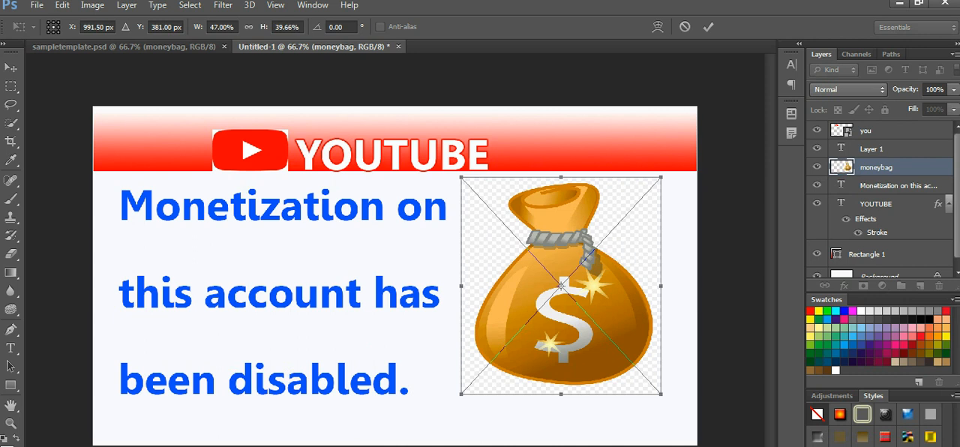
left_click_drag(661, 393, 689, 444)
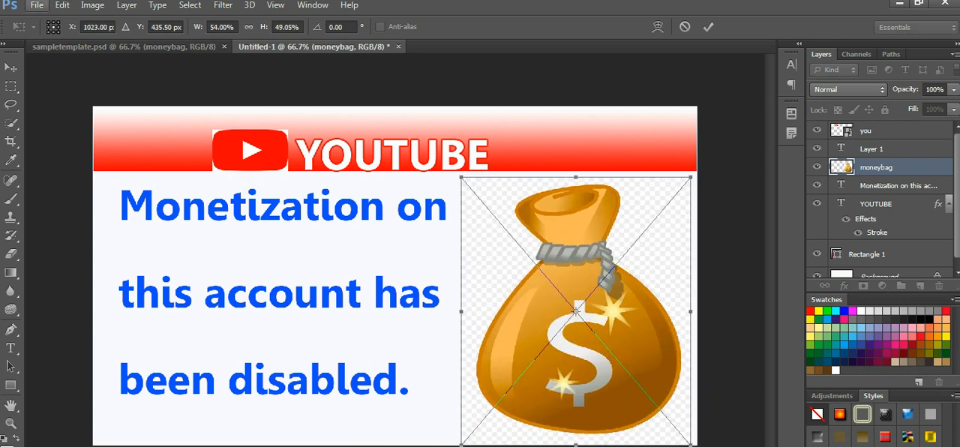
left_click(707, 26)
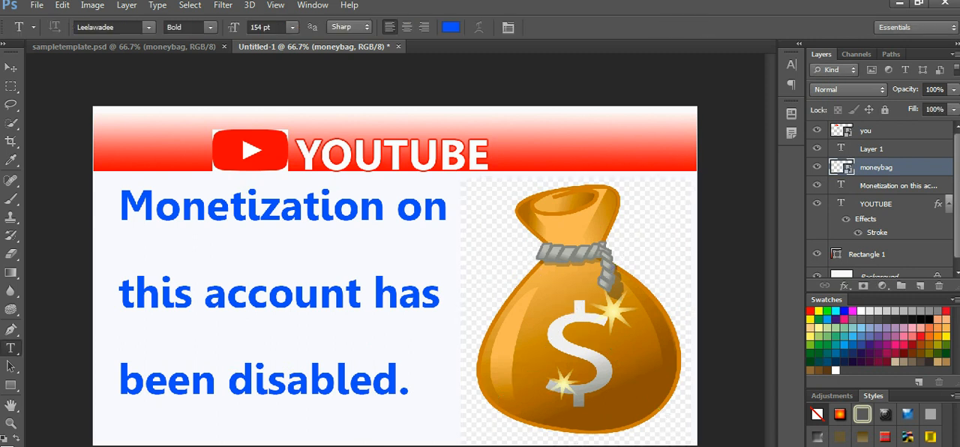
Step: Save the thumbnail as the JPEG file Untitled-1.jpg in the mobitv folder with quality 8 (High), Baseline (Standard)
left_click(36, 5)
left_click(56, 175)
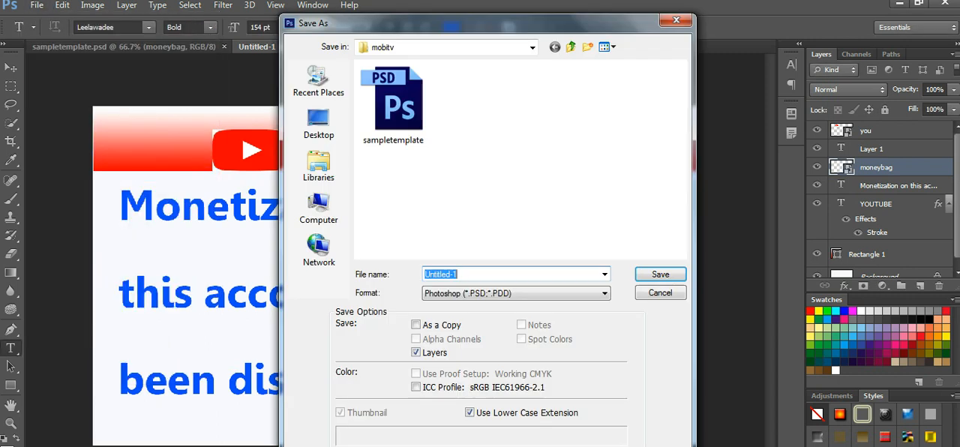
left_click(516, 293)
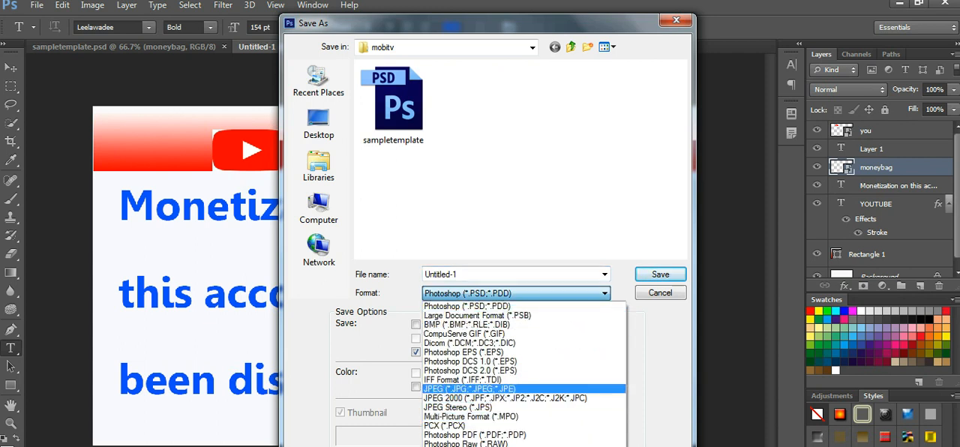
left_click(469, 388)
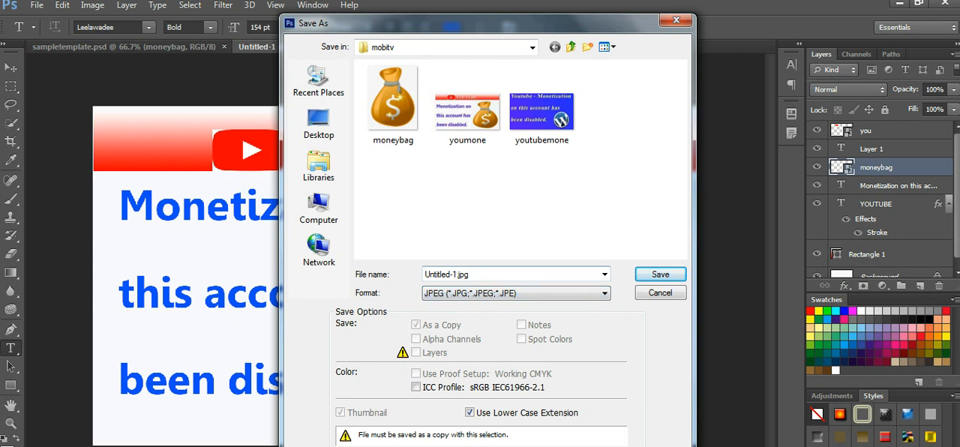
left_click(660, 274)
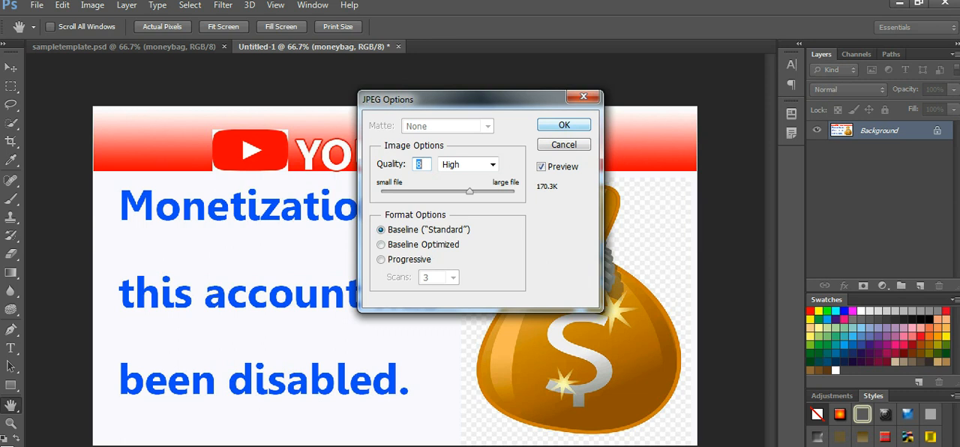
key("Return")
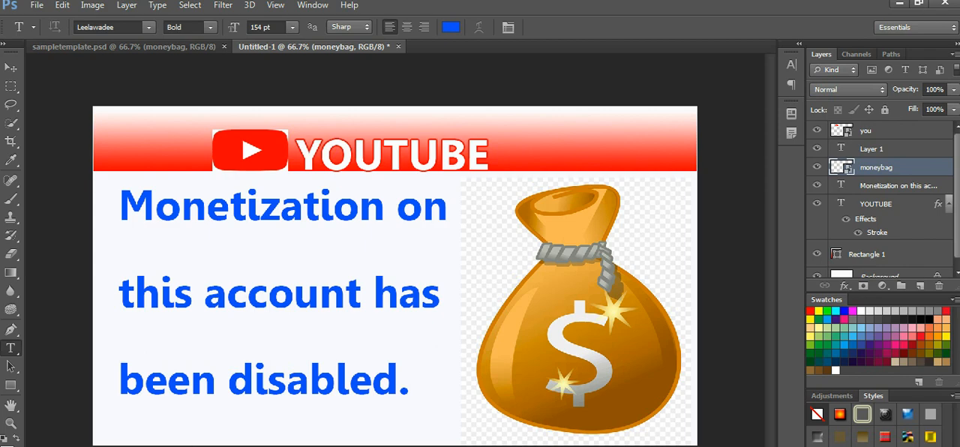
Step: Switch to Chrome and replace the video's custom thumbnail with the "youmone" image from the mobitv folder
left_click(105, 446)
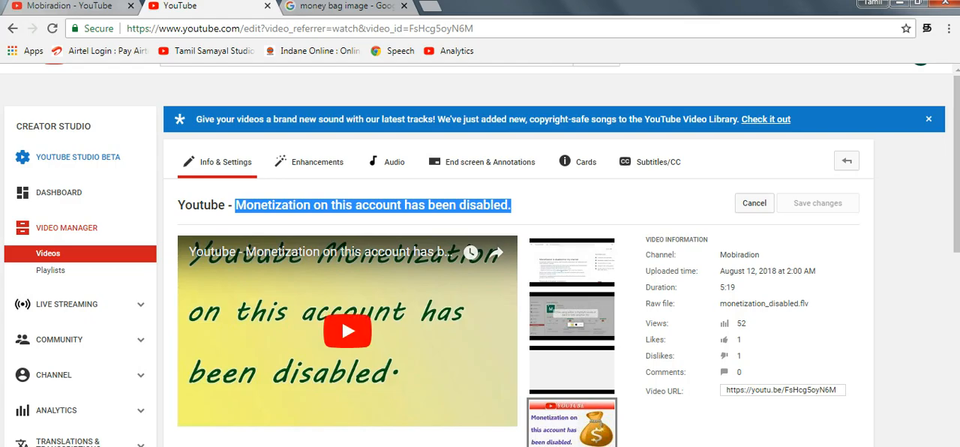
scroll(410, 362, "down", 2)
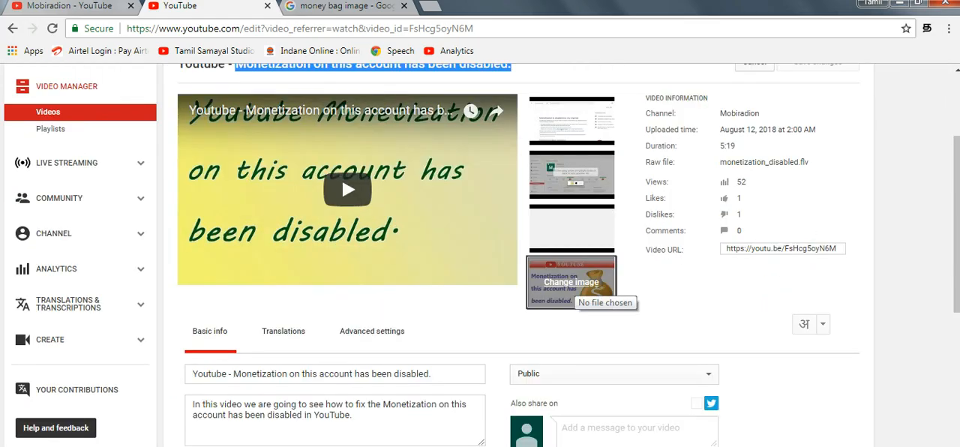
left_click(572, 290)
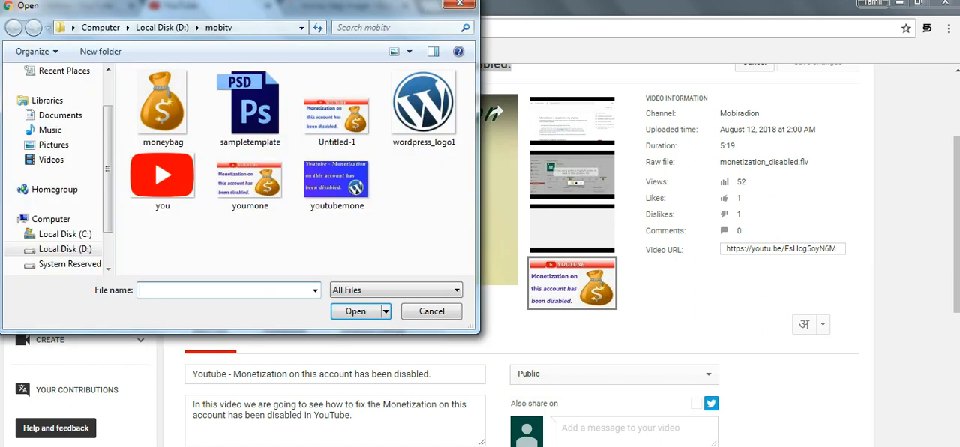
left_click(250, 182)
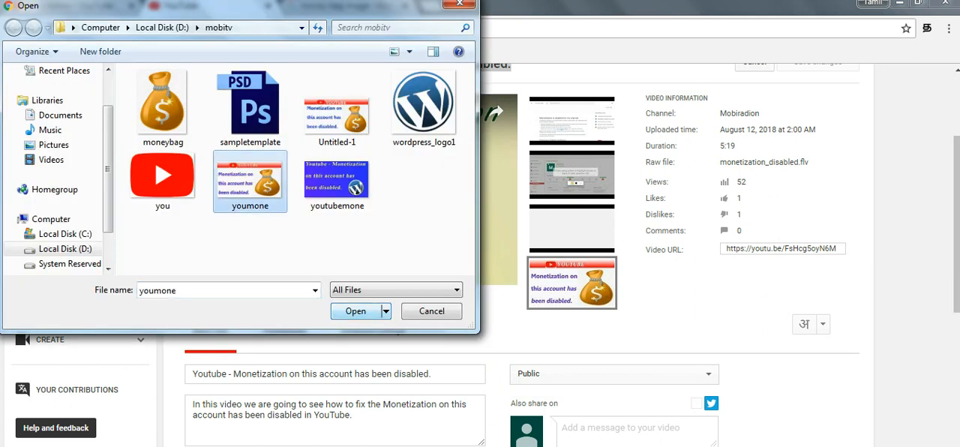
left_click(355, 310)
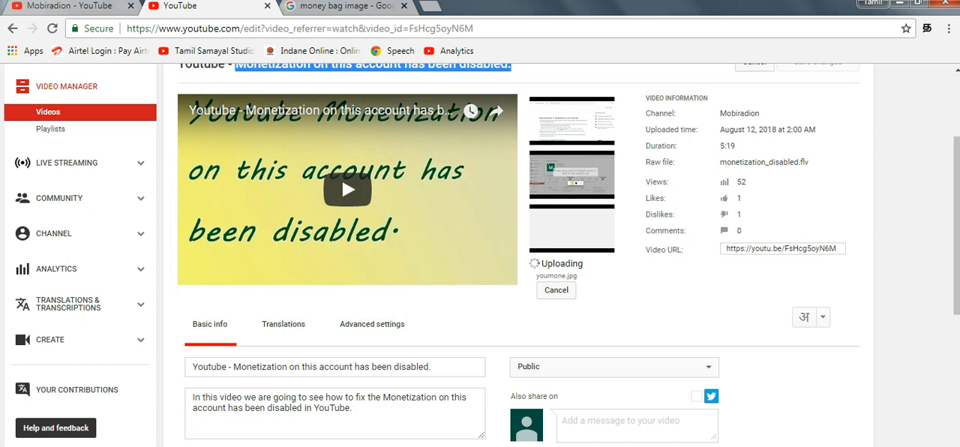
Step: Save the changes to the video and review its thumbnail and basic info
scroll(517, 255, "up", 2)
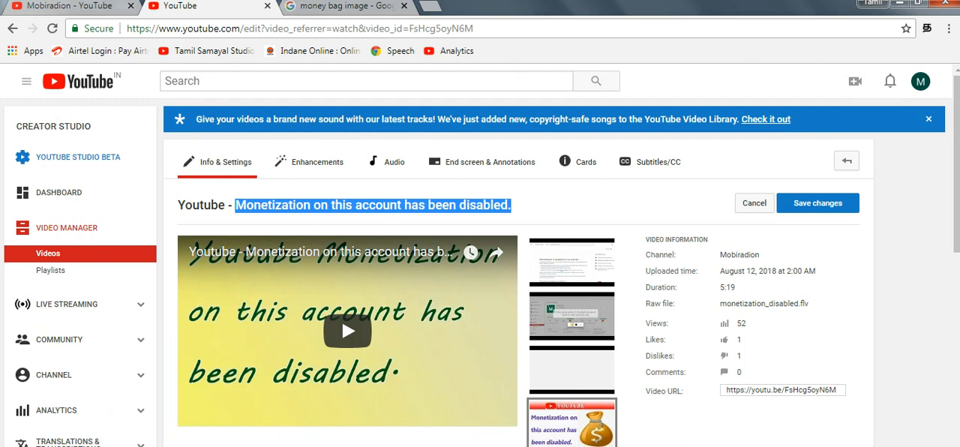
left_click(818, 203)
scroll(479, 258, "down", 4)
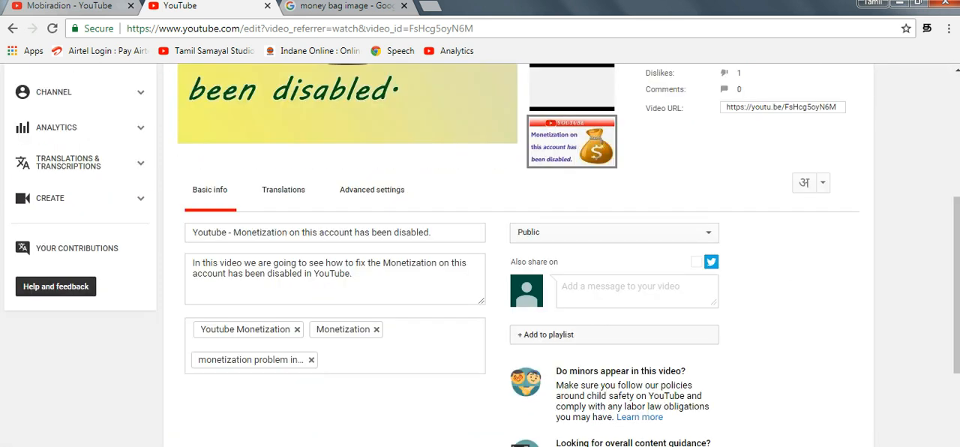
scroll(480, 258, "up", 3)
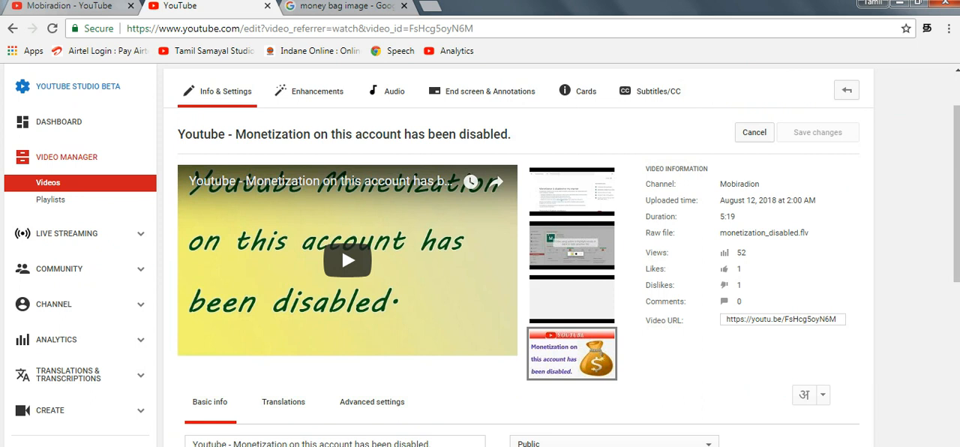